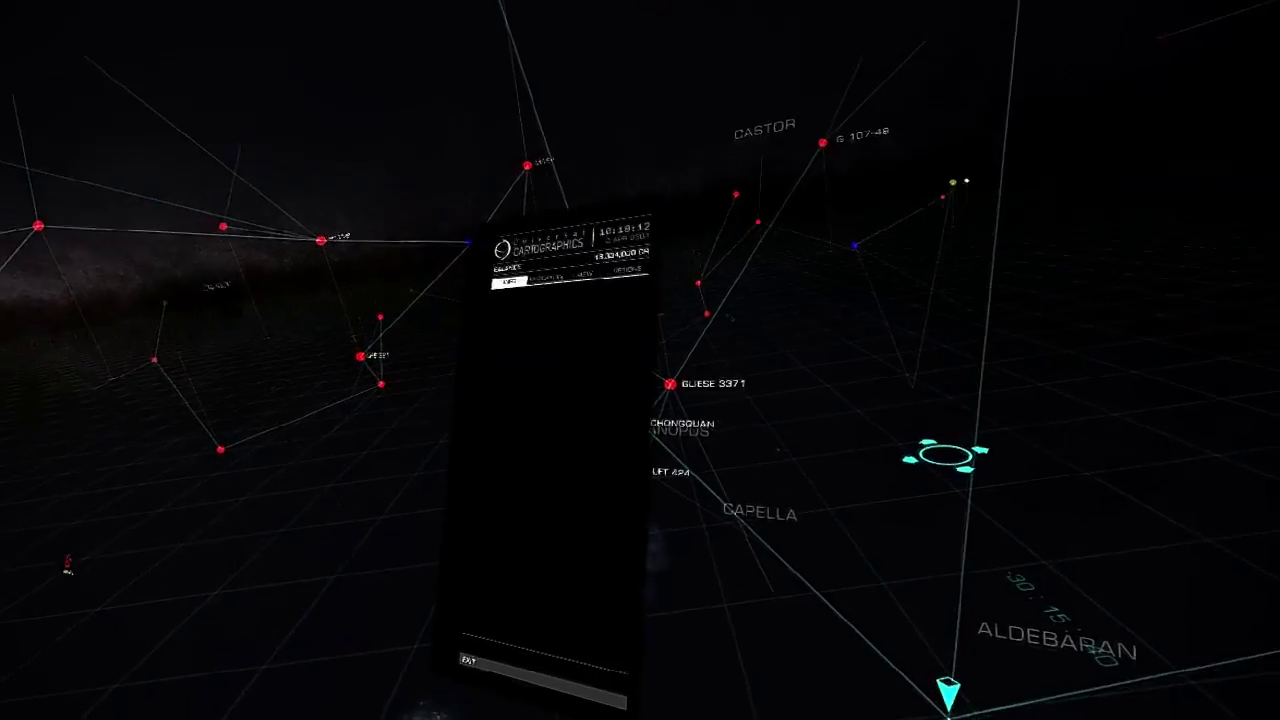
Step: Cycle the Cartographics panel past Navigation to the View page listing star-class colour filters
{"action": "key", "text": "e"}
{"action": "key", "text": "q"}
{"action": "key", "text": "q"}
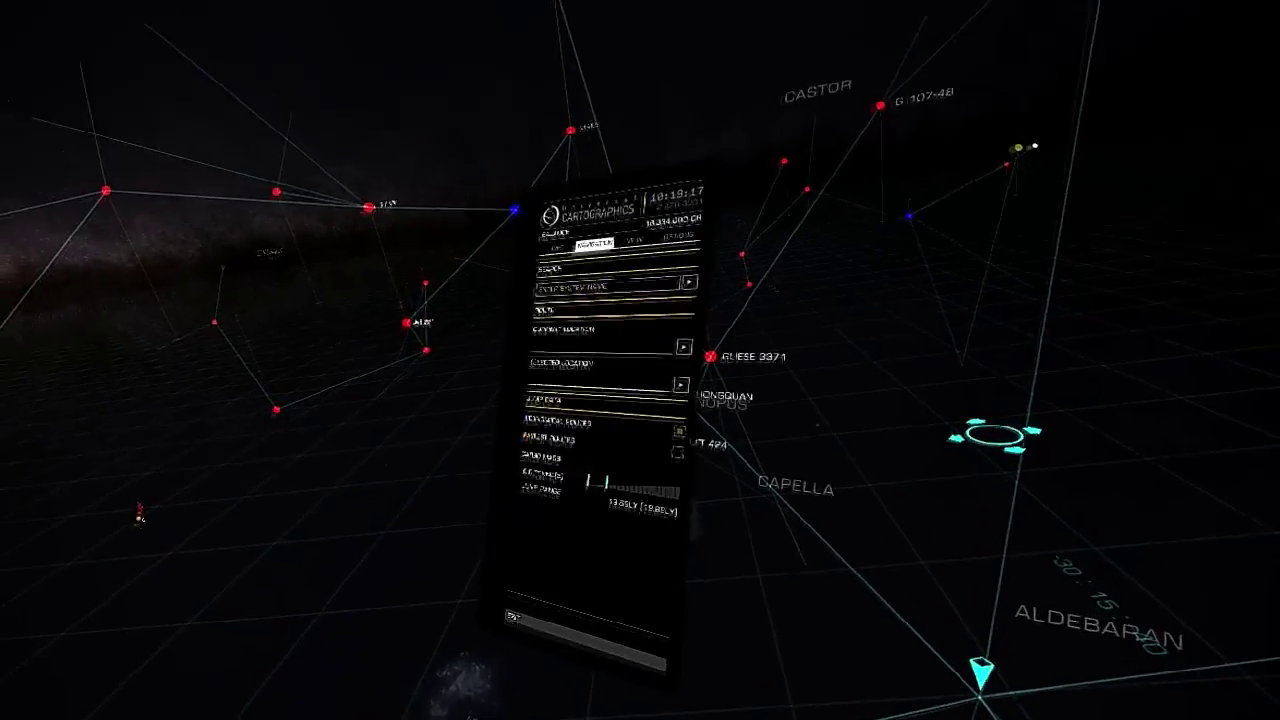
{"action": "key", "text": "e"}
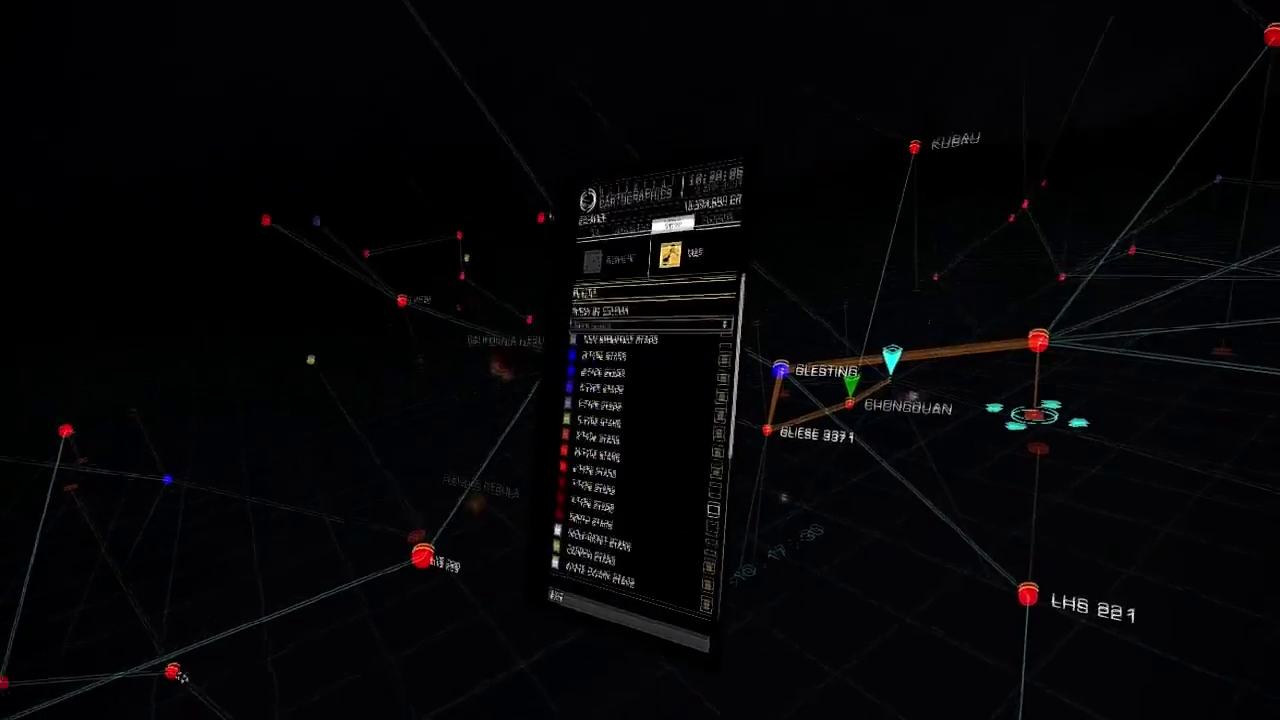
Step: Return the Cartographics panel to the Navigation page showing route options and jump range
{"action": "key", "text": "q"}
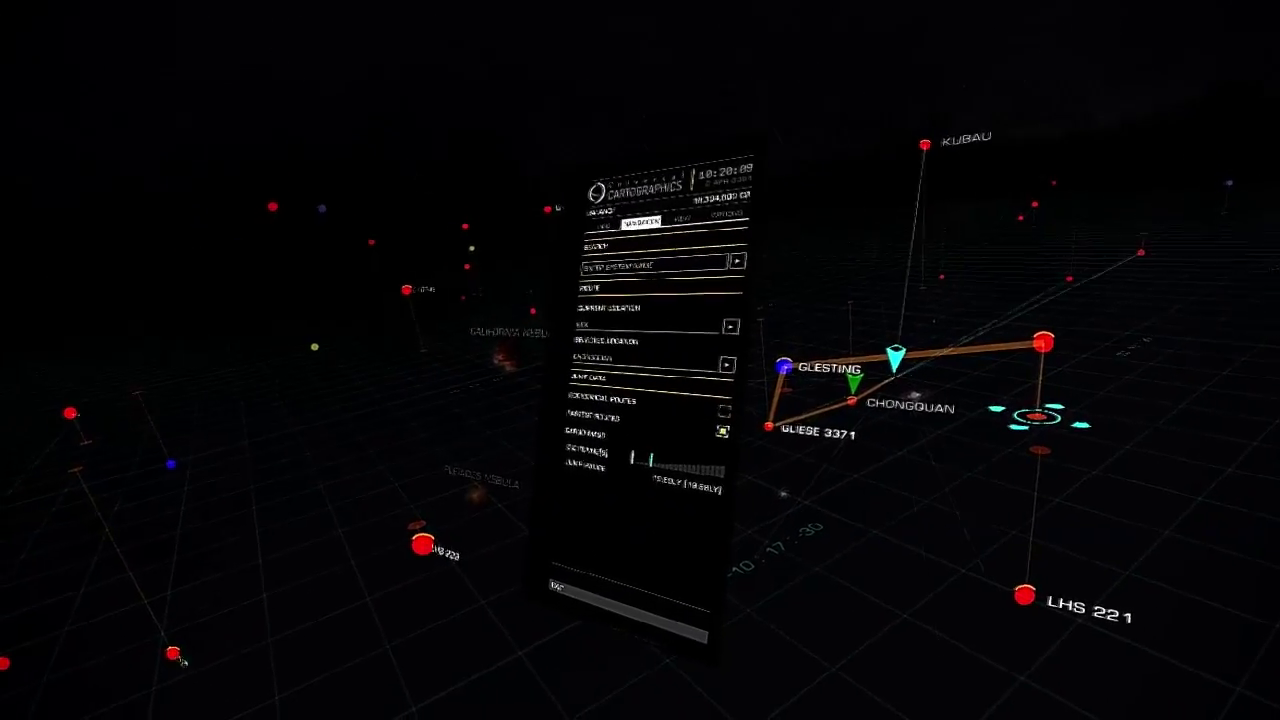